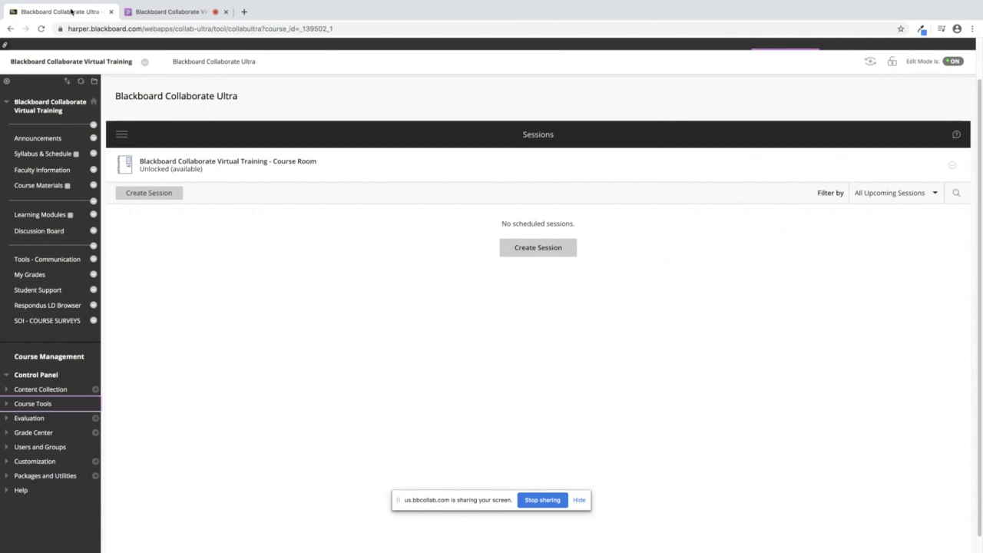
Step: Go to Course Tools > Tests, Surveys, and Pools > Tests to see the undeployed Exam 1
click(33, 404)
scroll(35, 461, down, 3)
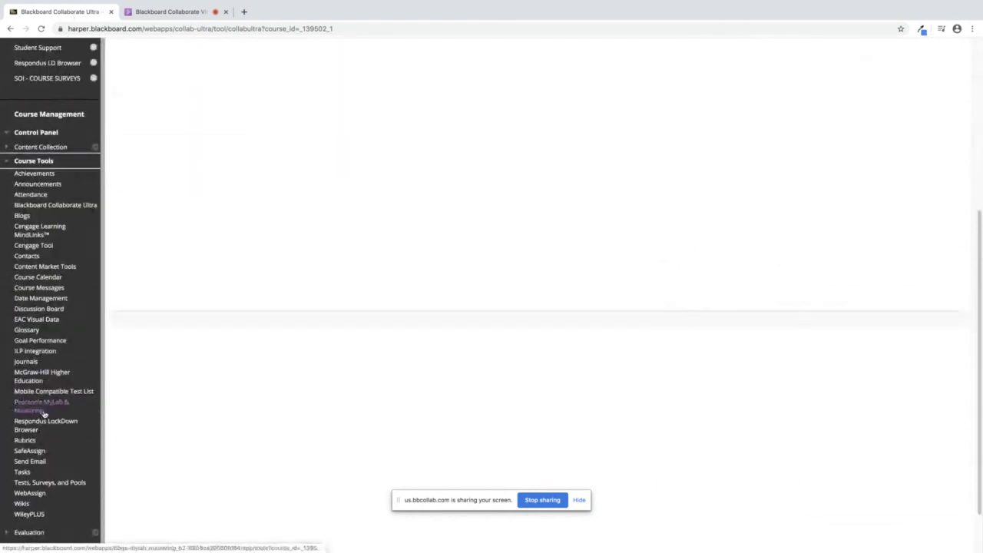
click(34, 482)
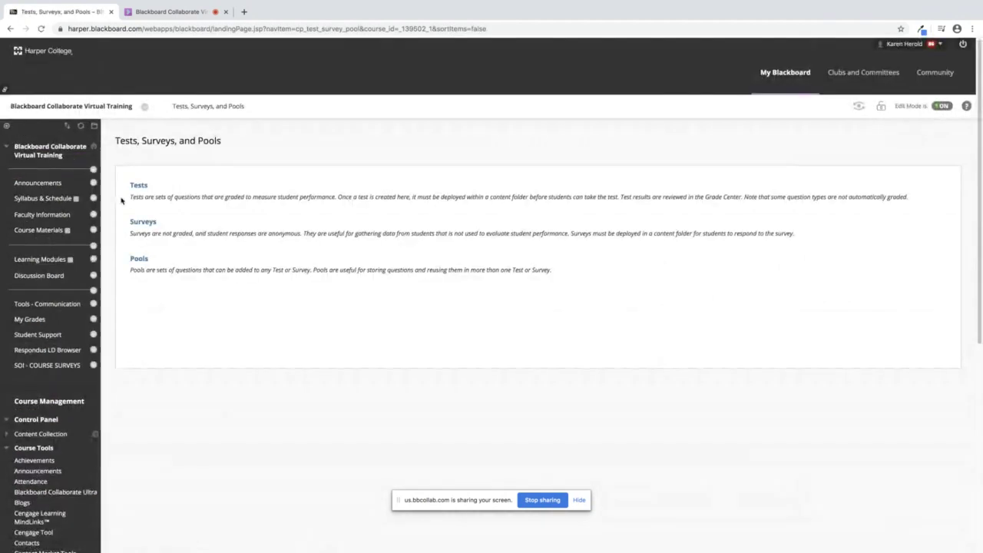
click(138, 187)
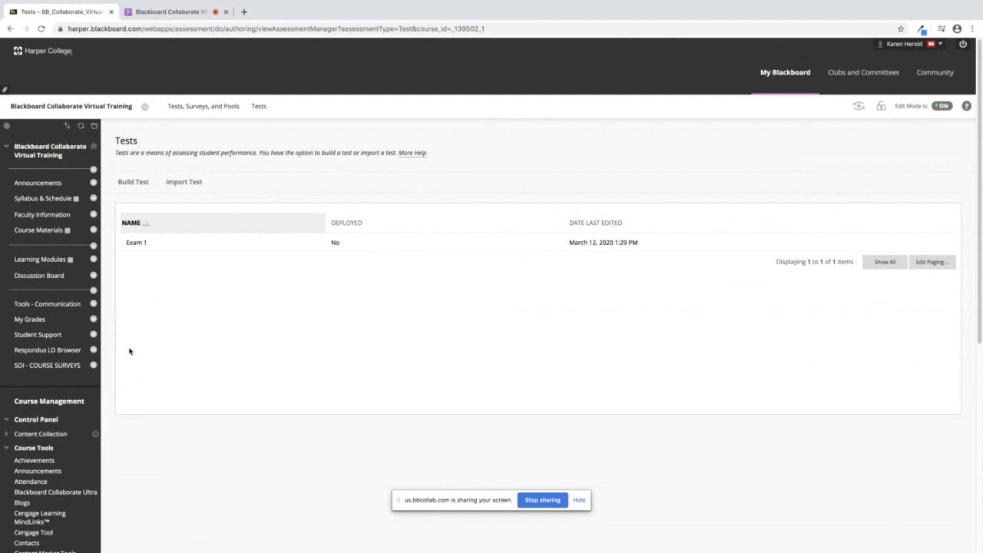
mouse_move(132, 248)
Step: Start a new Test in the Learning Modules area and choose Exam 1 as the existing test
click(46, 230)
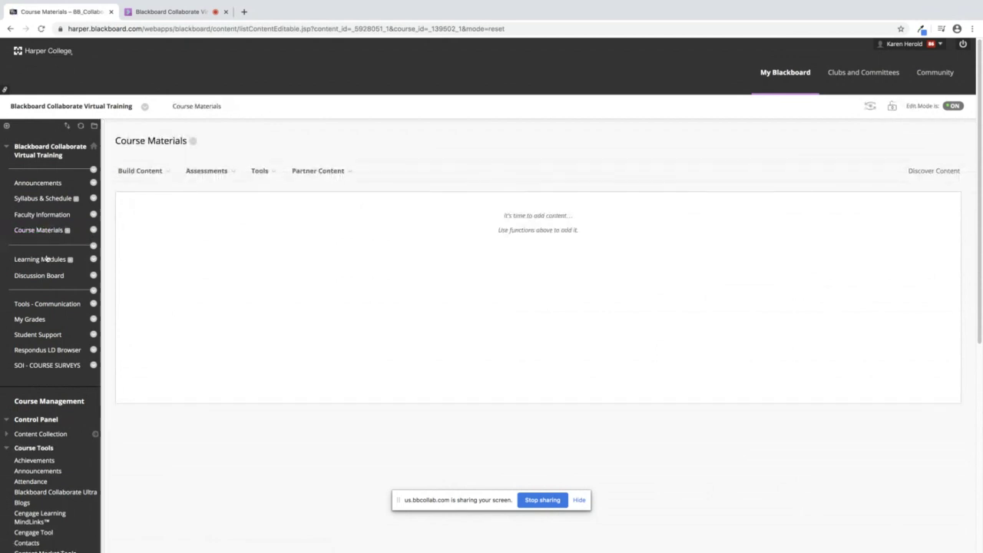
click(40, 260)
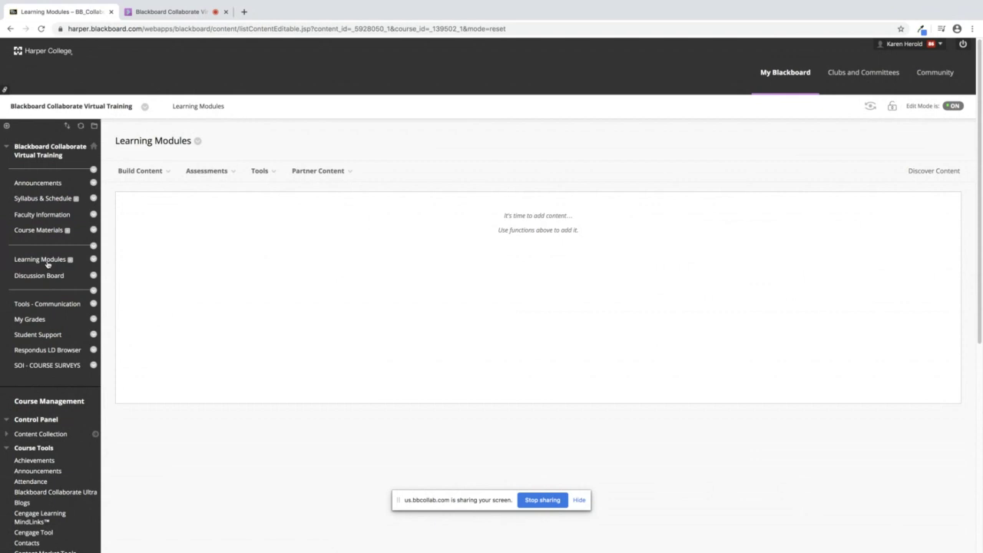
click(206, 171)
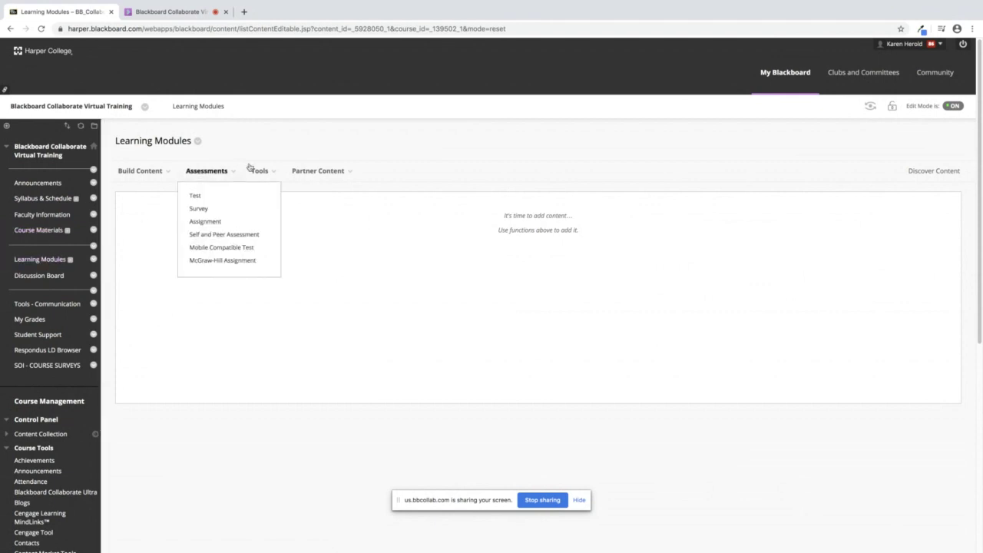
click(208, 194)
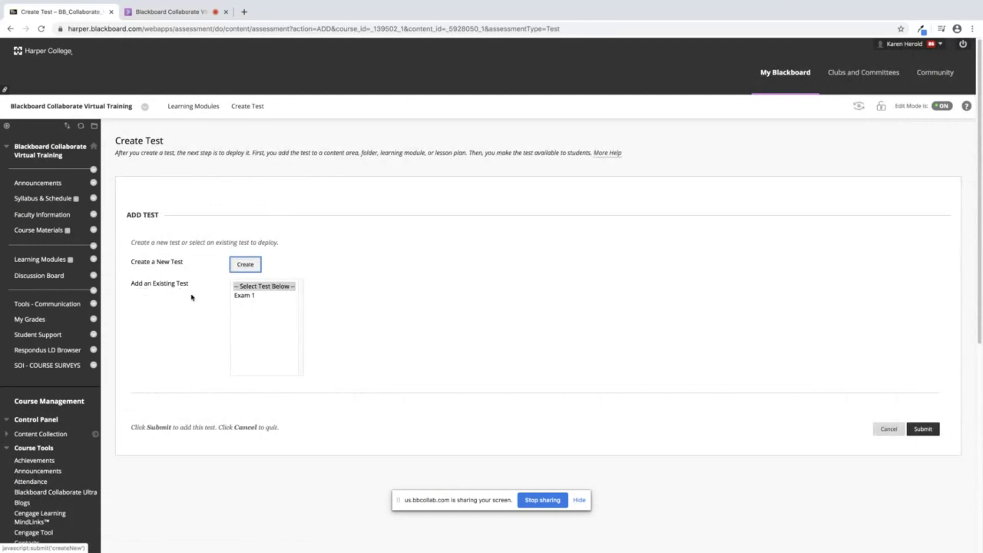
click(247, 297)
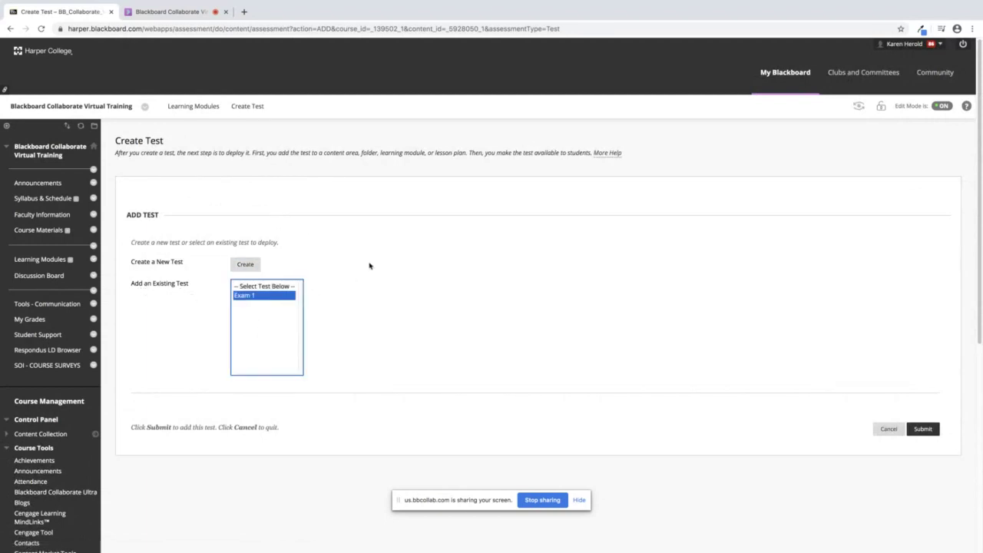
scroll(403, 275, down, 2)
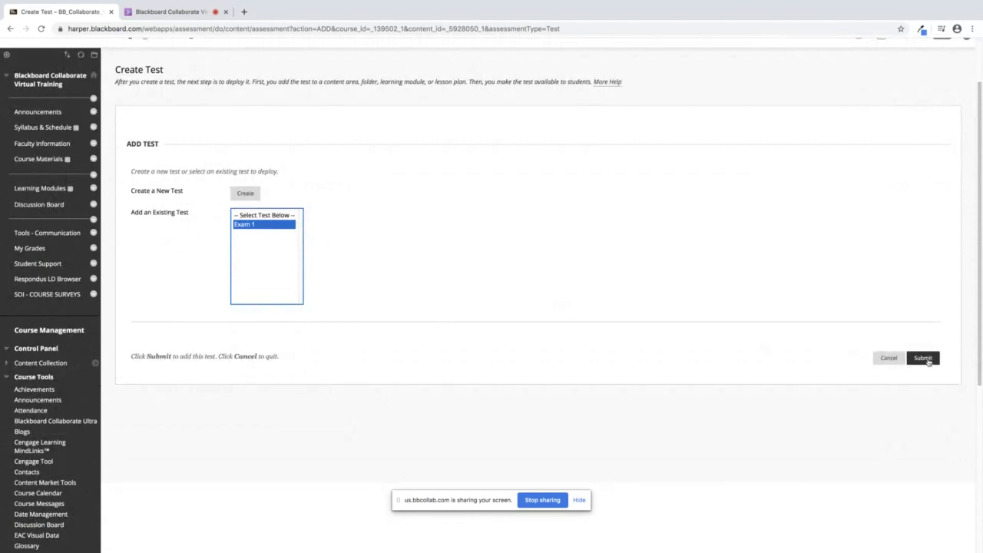
Step: Submit Exam 1 to deploy it into Learning Modules
click(925, 359)
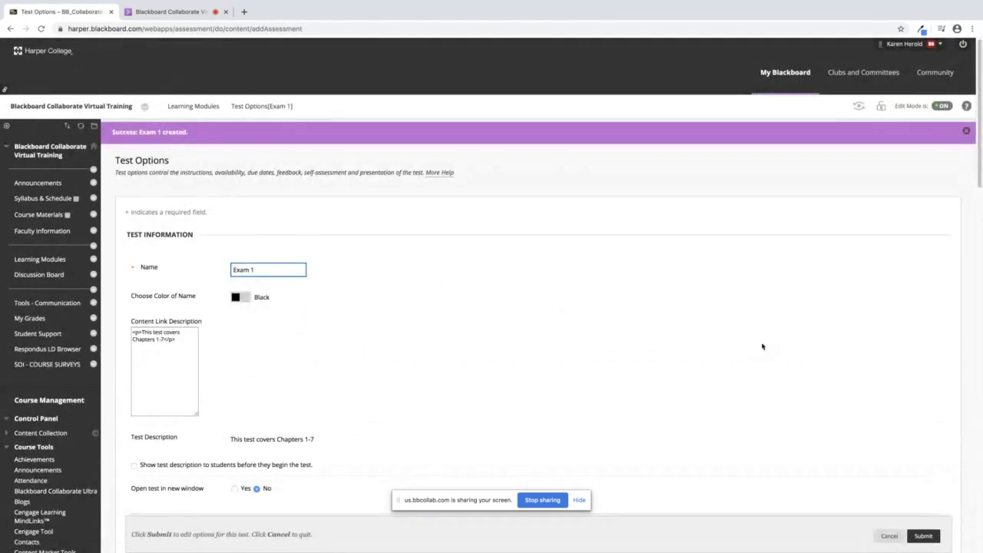
scroll(813, 331, down, 1)
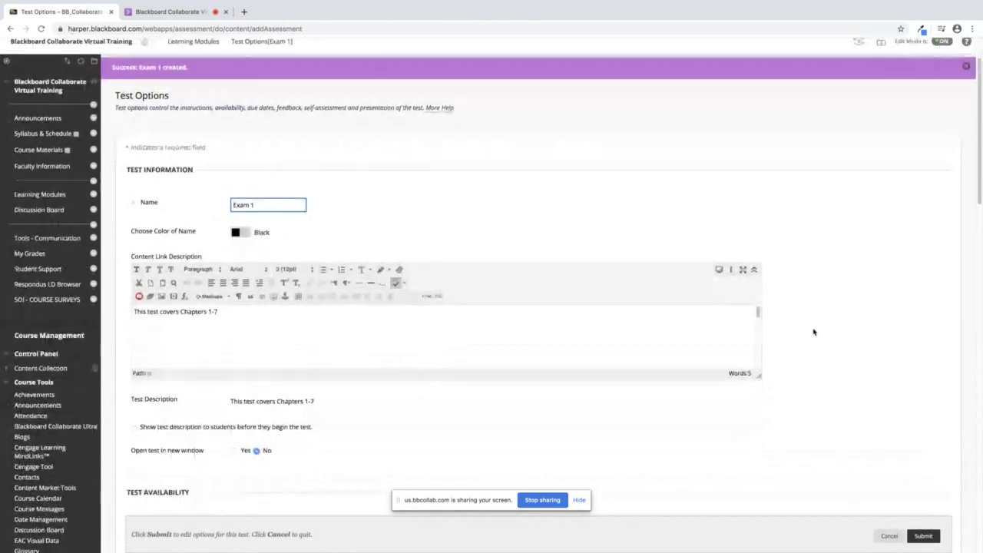
scroll(813, 332, down, 3)
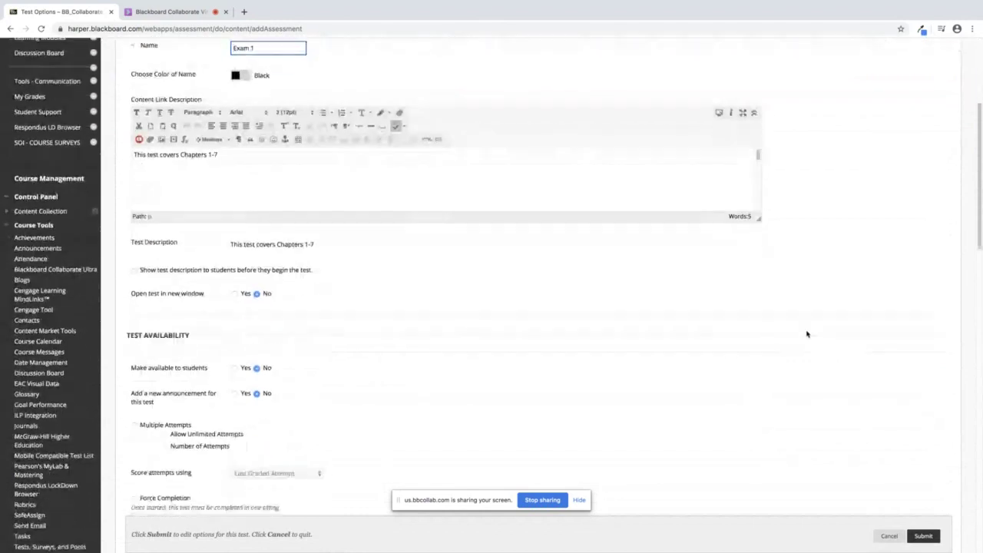
scroll(807, 334, down, 5)
scroll(803, 334, up, 4)
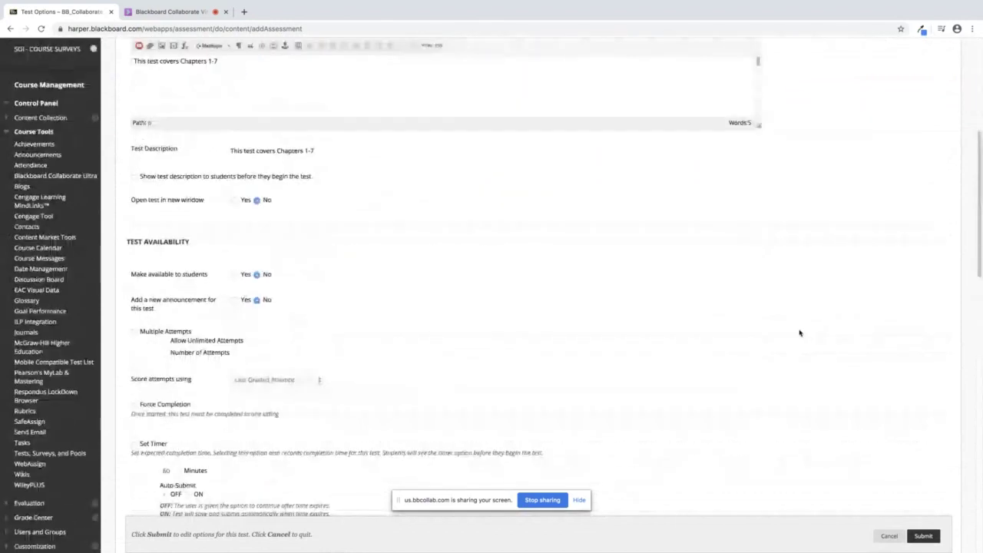
scroll(801, 333, up, 4)
scroll(819, 333, down, 2)
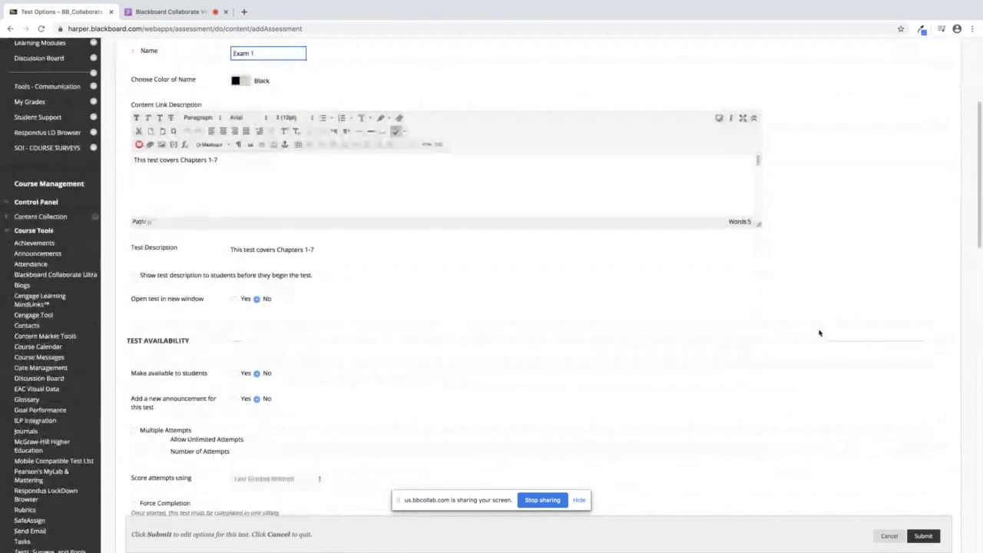
Step: Set the test to open in a new window, show its description, be available, and be announced
click(235, 300)
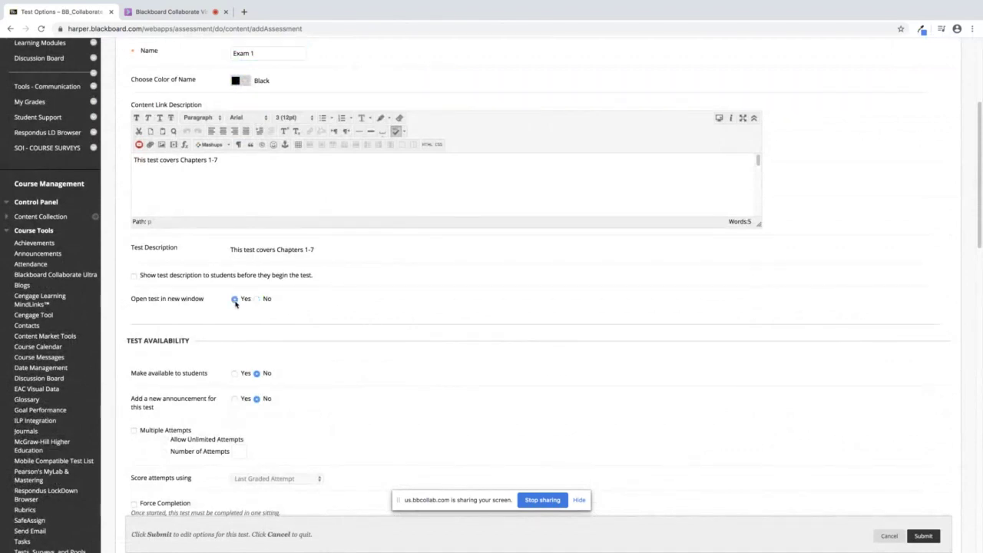
click(134, 276)
scroll(368, 314, down, 2)
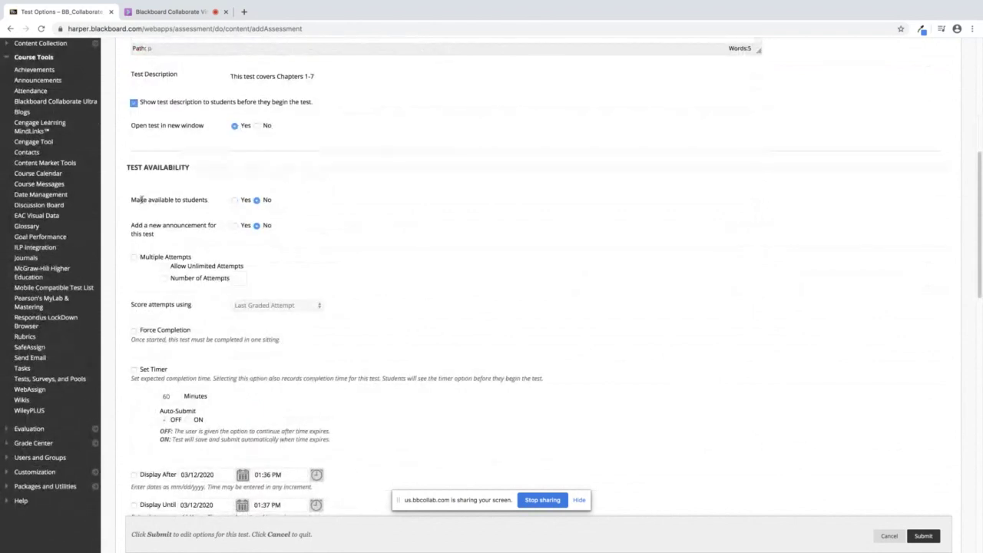
click(235, 200)
click(235, 225)
scroll(326, 252, down, 2)
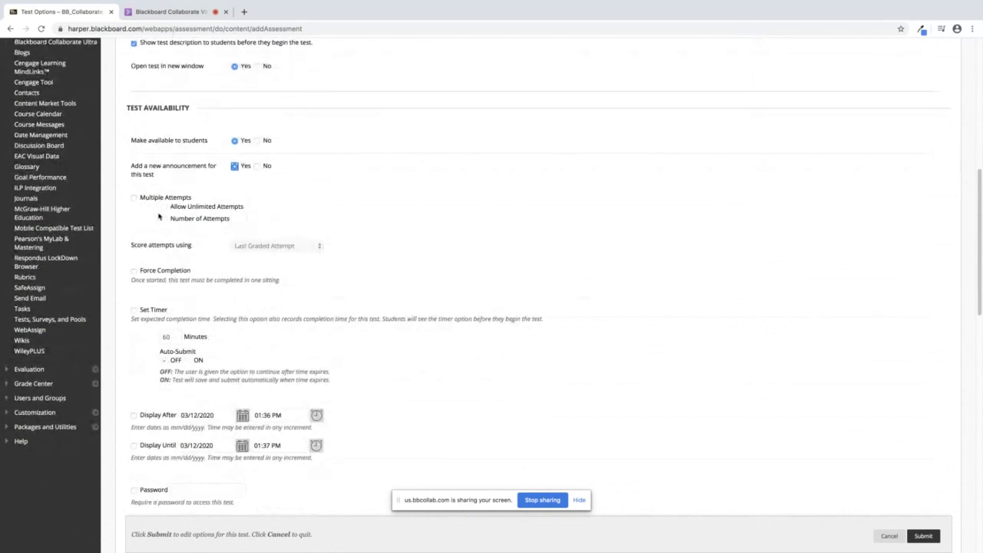
Step: Leave Multiple Attempts off and turn on Force Completion
click(135, 198)
click(163, 209)
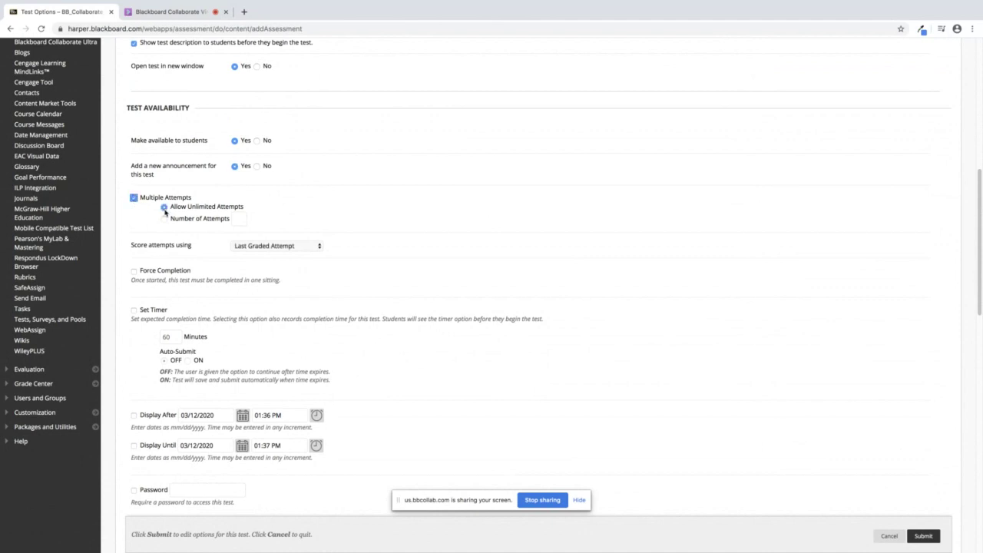
click(165, 219)
click(240, 218)
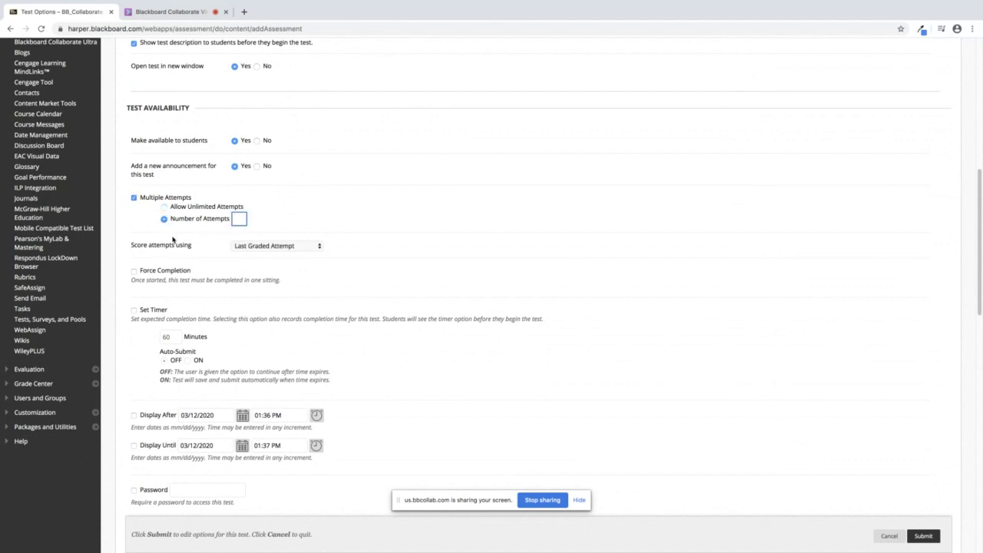
click(283, 246)
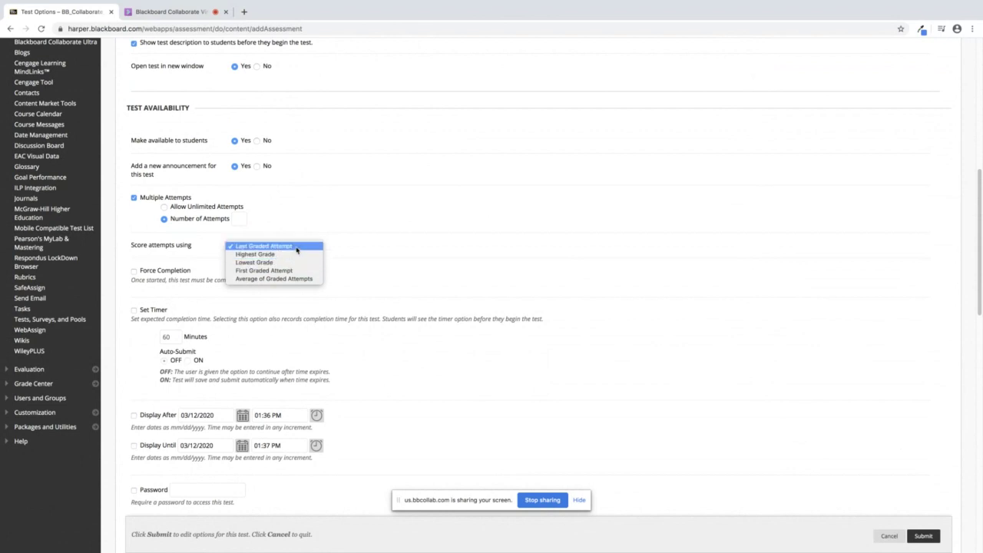
click(373, 235)
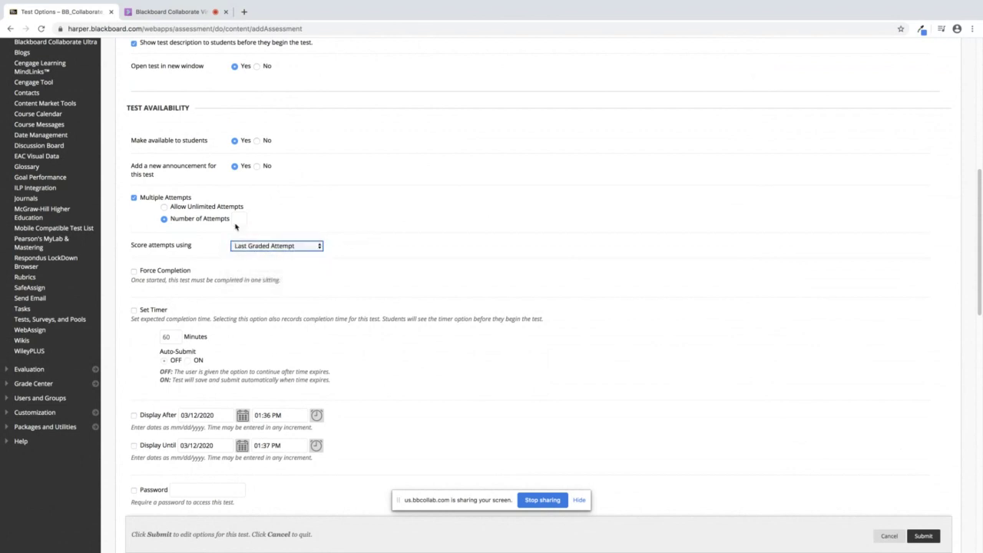
click(134, 197)
click(135, 271)
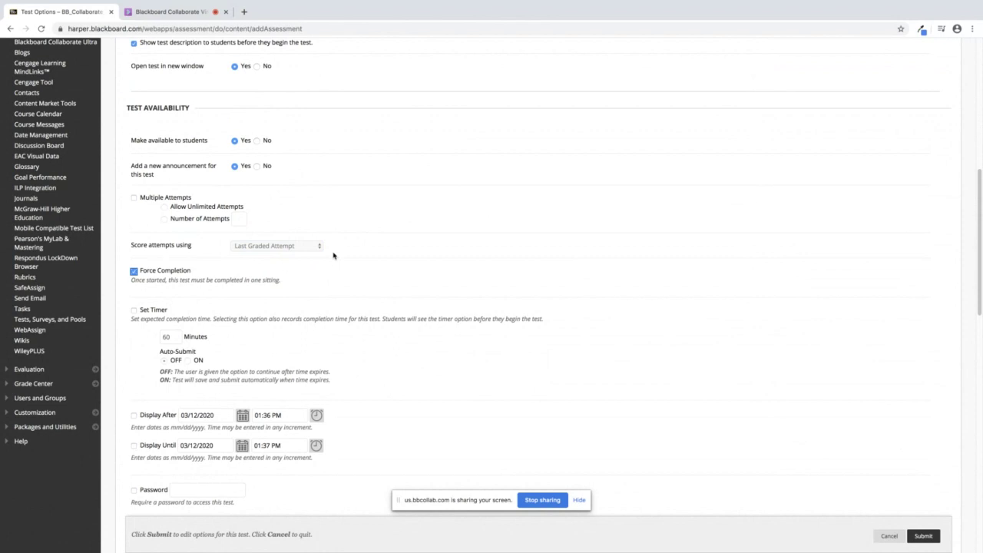
Step: Give the test a 60-minute timer with Auto-Submit on
scroll(341, 255, down, 1)
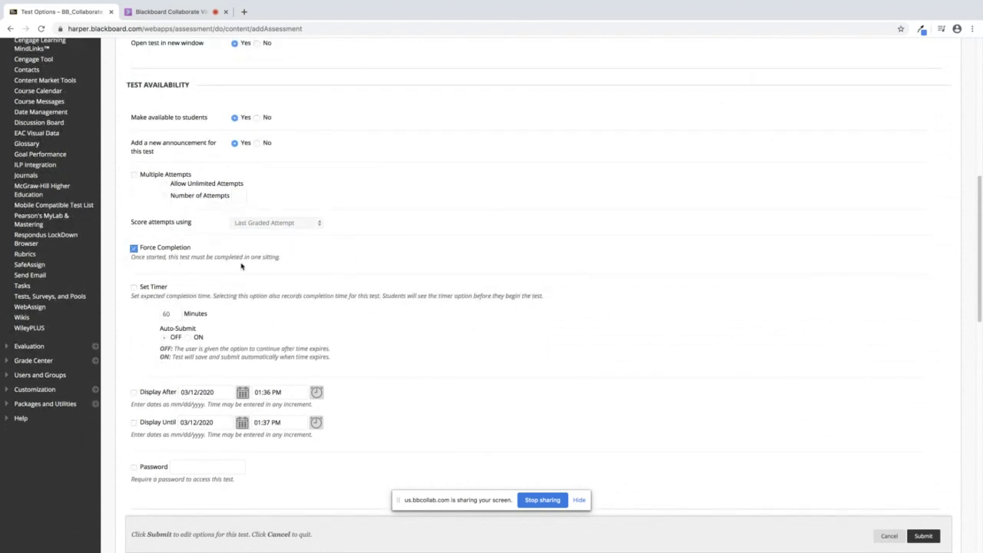
click(135, 288)
click(188, 338)
scroll(253, 327, down, 1)
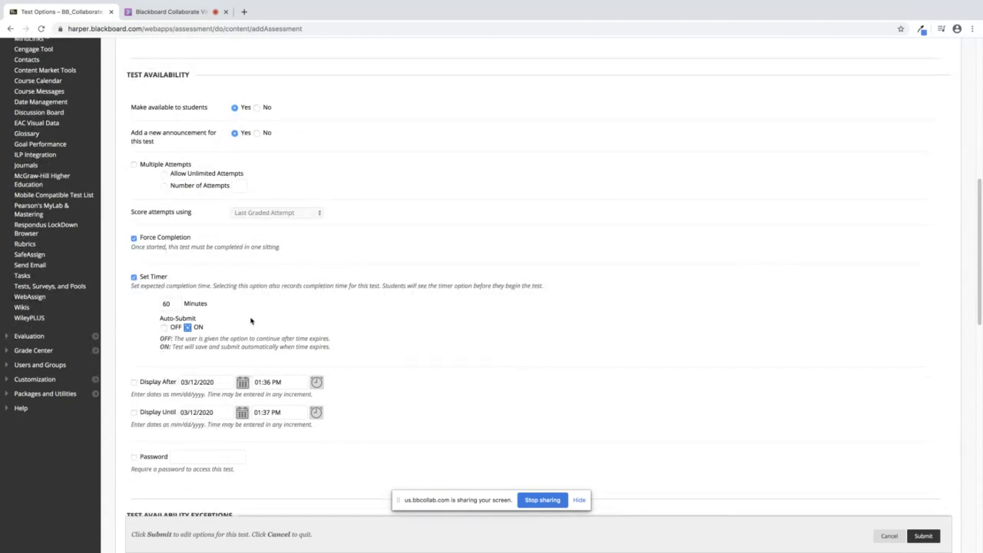
click(163, 328)
click(187, 328)
Step: Enable Display After 03/12/2020 01:36 PM and Display Until 01:37 PM
scroll(361, 341, down, 3)
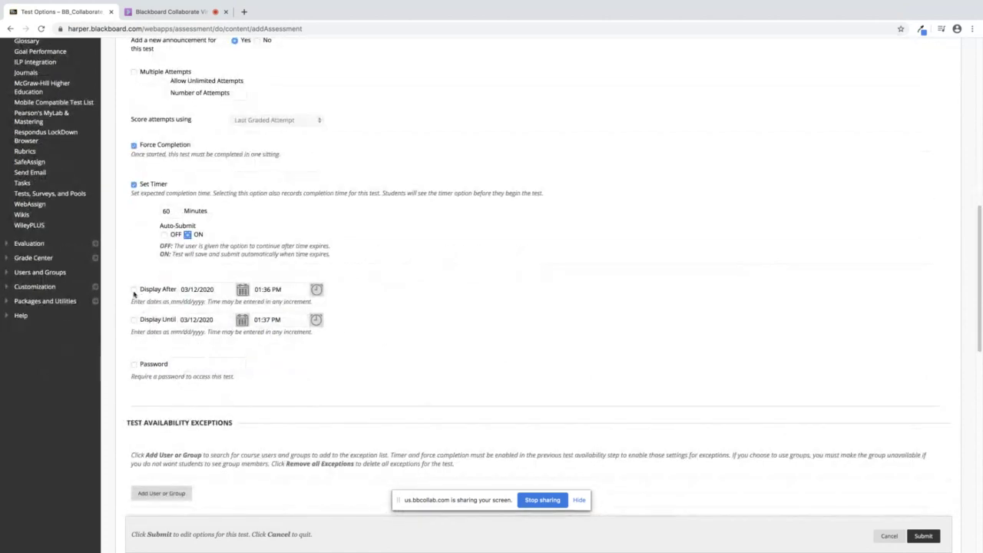
click(134, 290)
click(134, 321)
scroll(399, 330, down, 2)
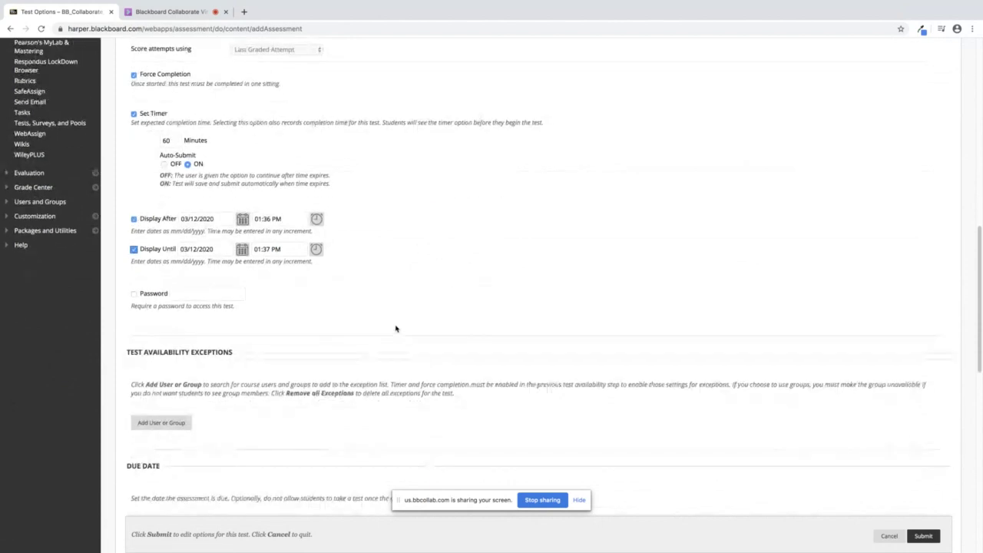
scroll(386, 325, down, 2)
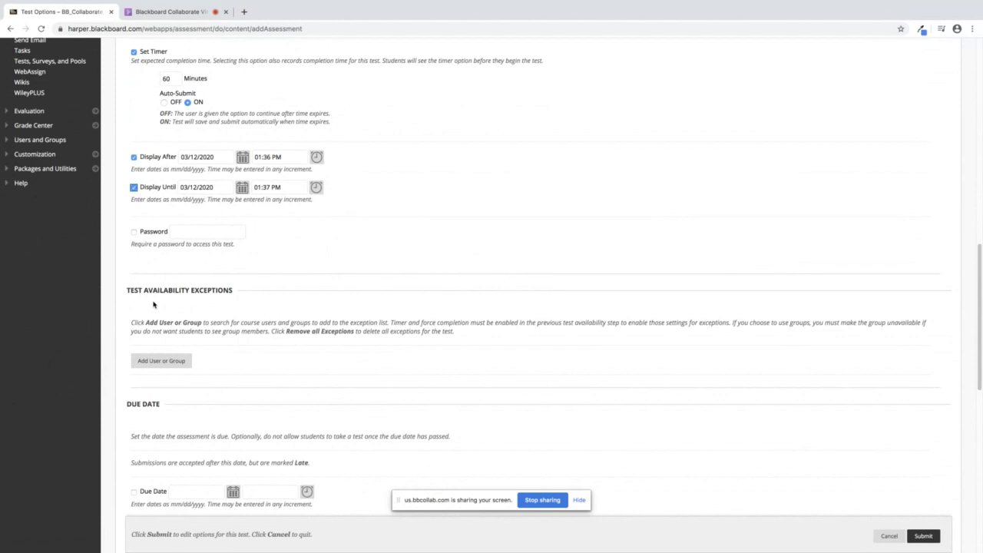
Step: Leave the exceptions list empty and set a Due Date of 03/12/2020 at 01:38 PM
click(159, 361)
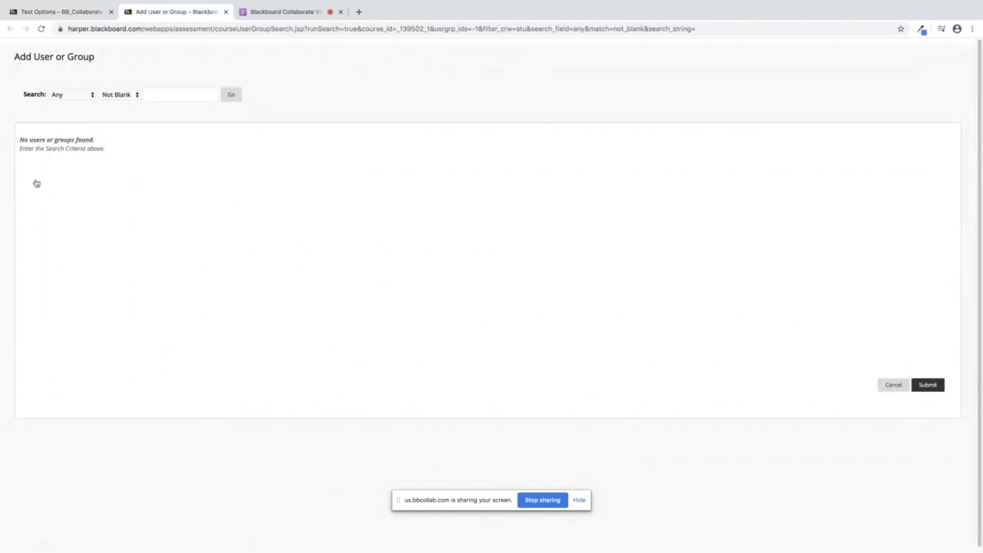
click(891, 385)
scroll(576, 398, down, 2)
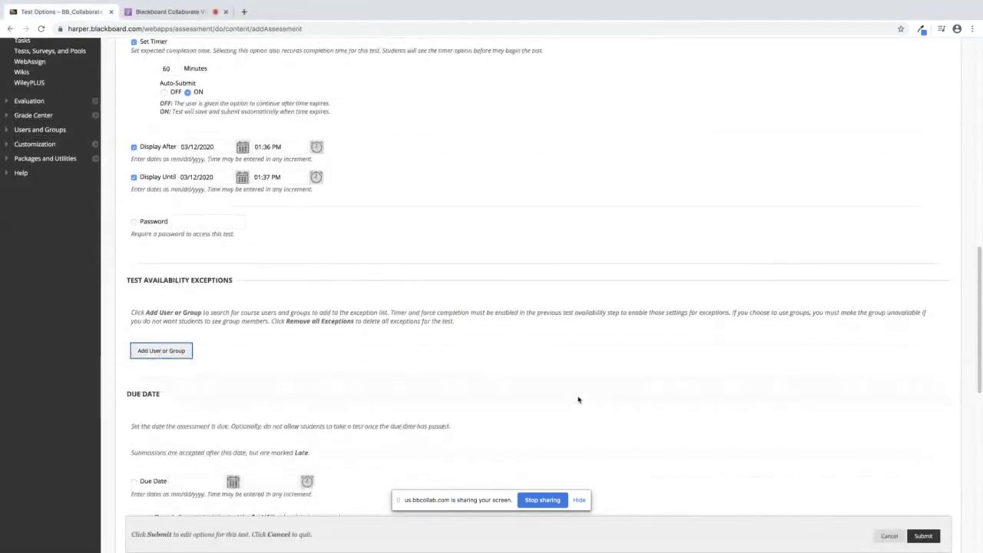
scroll(579, 399, down, 1)
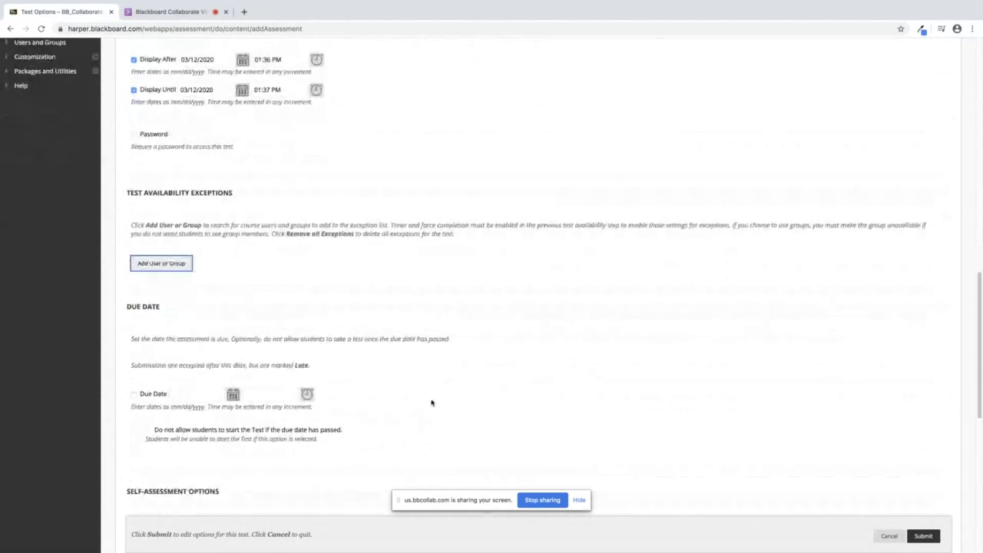
click(134, 394)
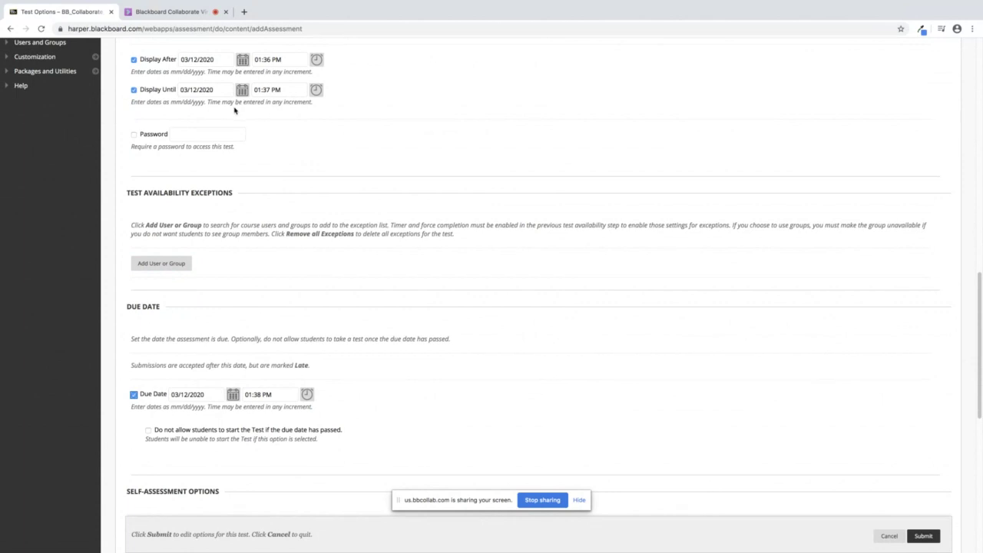
scroll(393, 253, down, 2)
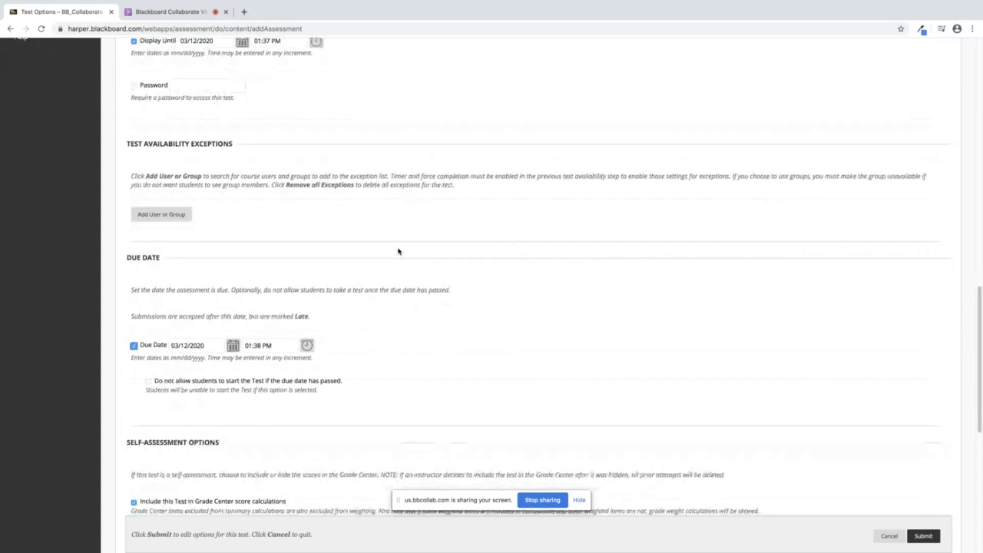
scroll(398, 251, down, 5)
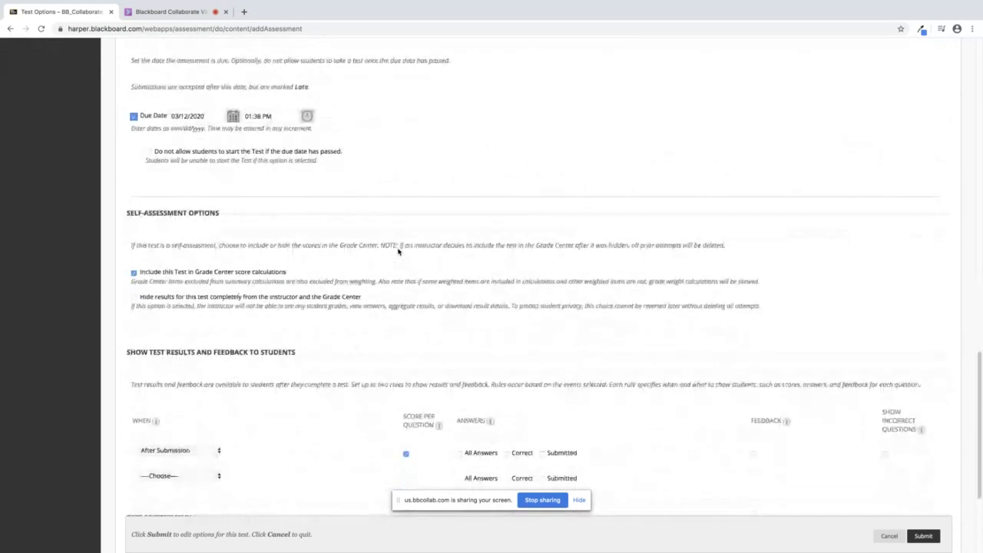
scroll(398, 251, down, 4)
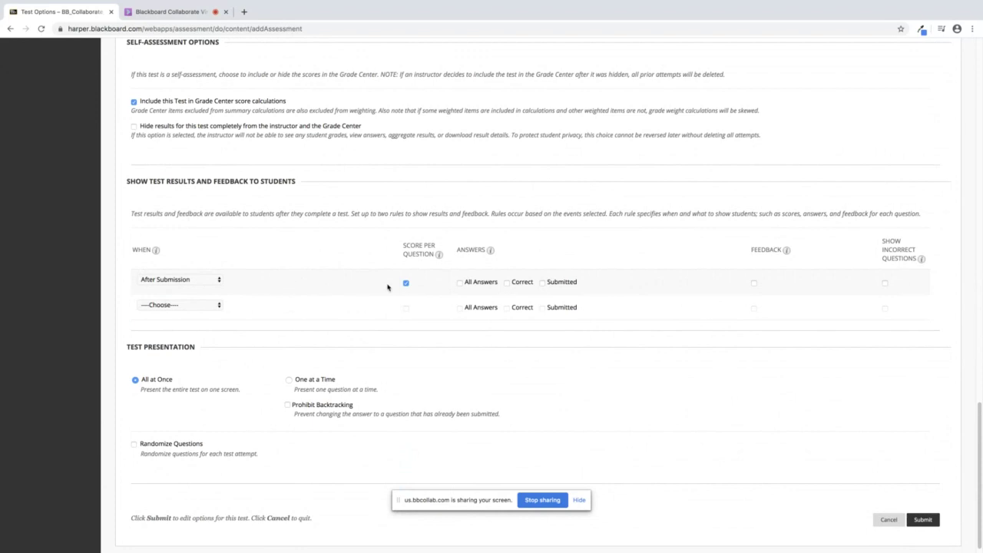
Step: Clear every result and feedback option in the After Submission rule
click(460, 282)
click(518, 284)
click(543, 283)
click(753, 283)
click(885, 283)
click(405, 283)
click(459, 282)
click(507, 282)
click(543, 283)
click(753, 283)
click(886, 284)
Step: Set the second rule to After Availability End Date with all result options checked, then submit
click(208, 310)
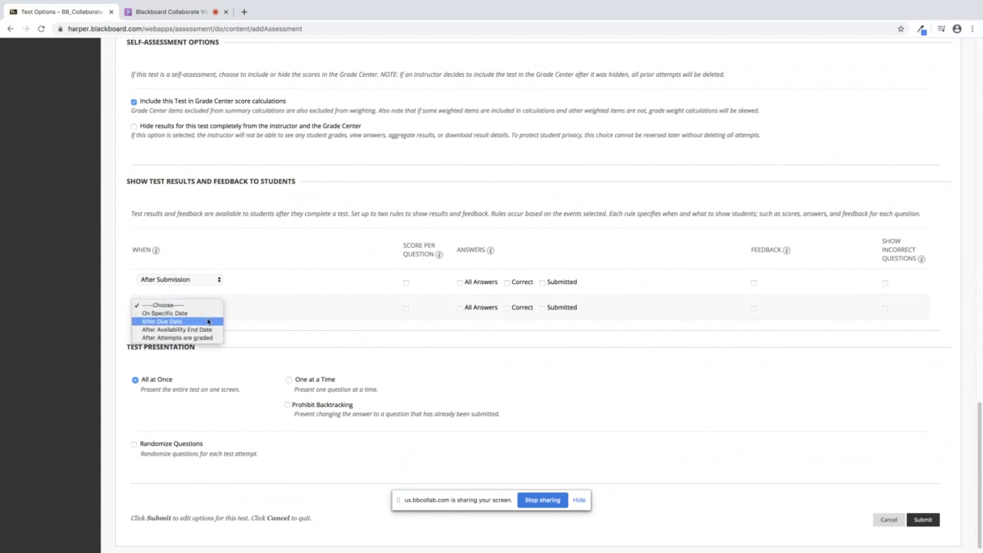
click(209, 329)
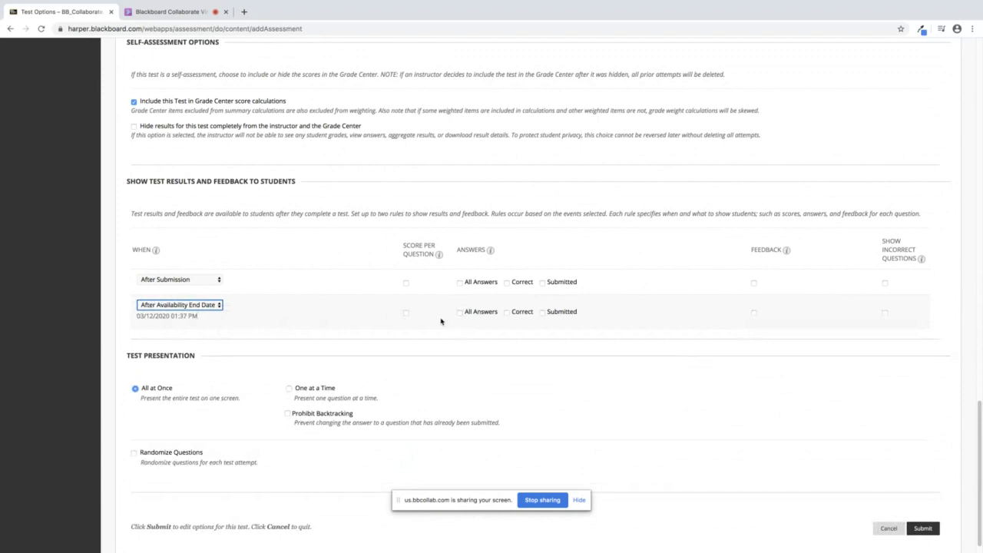
click(407, 313)
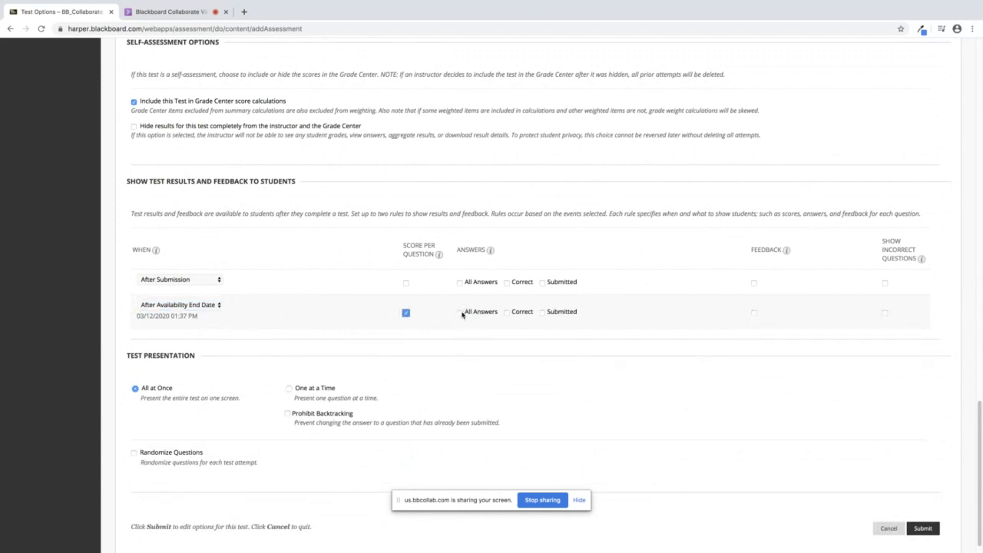
click(459, 313)
click(507, 312)
click(542, 312)
click(753, 313)
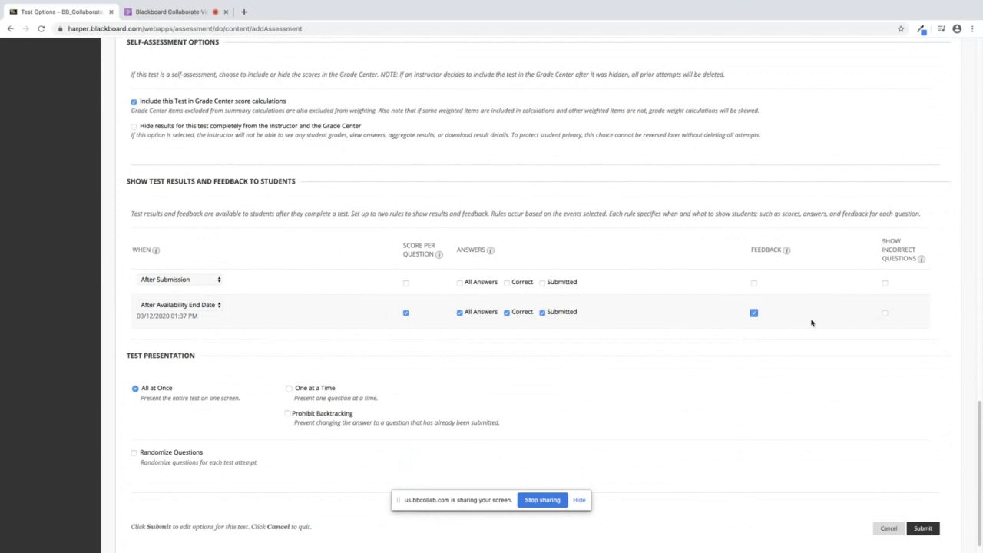
click(885, 313)
scroll(258, 431, down, 1)
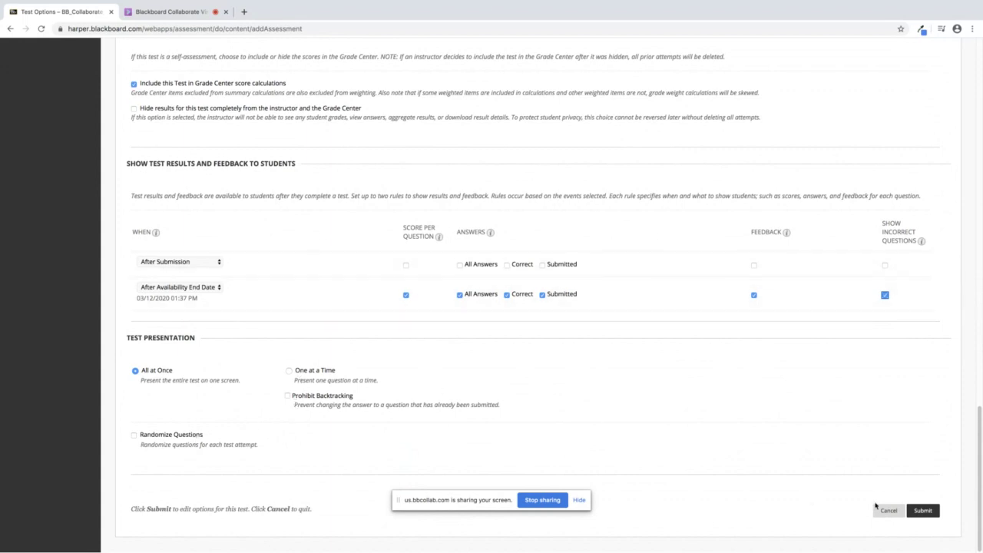
click(925, 513)
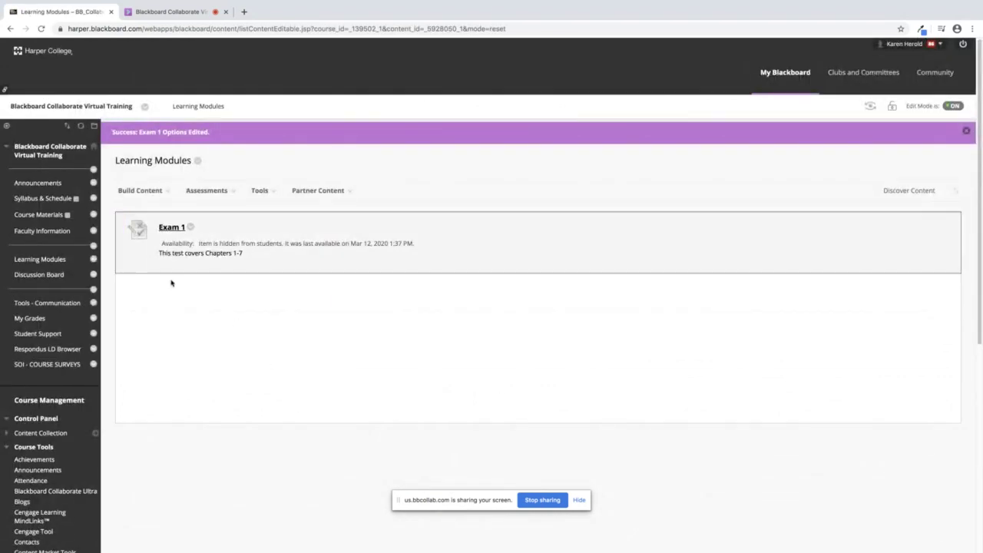
Step: Check the EXAM 1 column in the Full Grade Center, then return to the Collaborate session
click(163, 190)
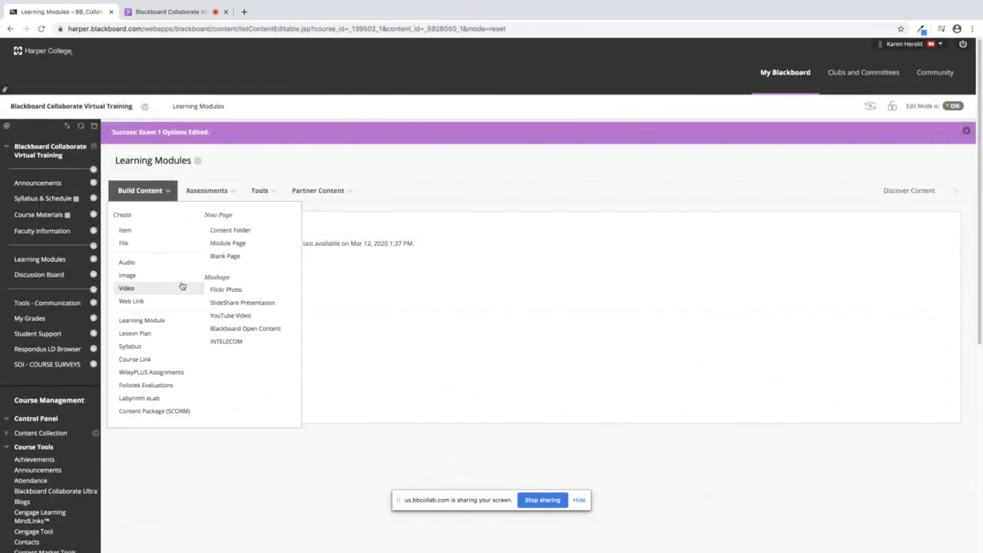
scroll(231, 299, down, 5)
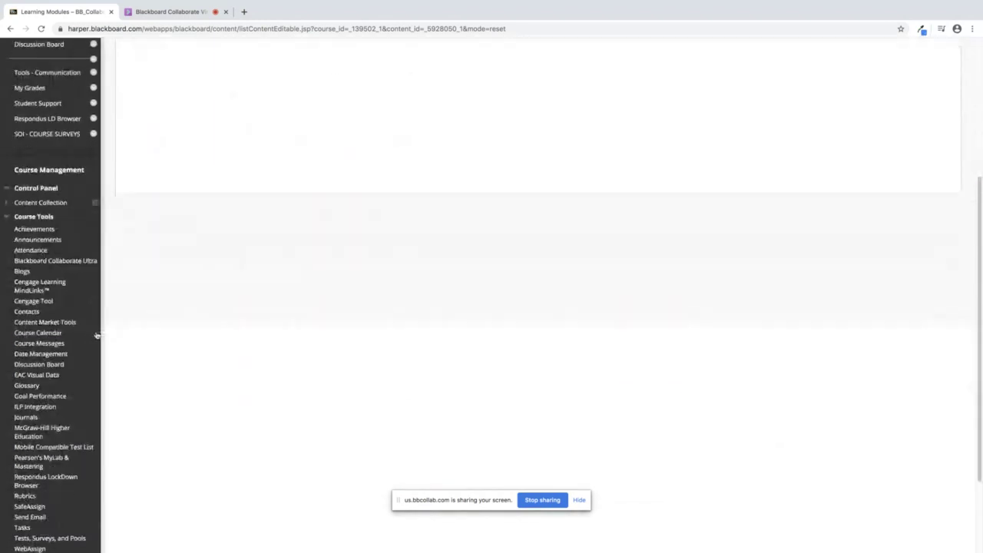
scroll(97, 335, down, 3)
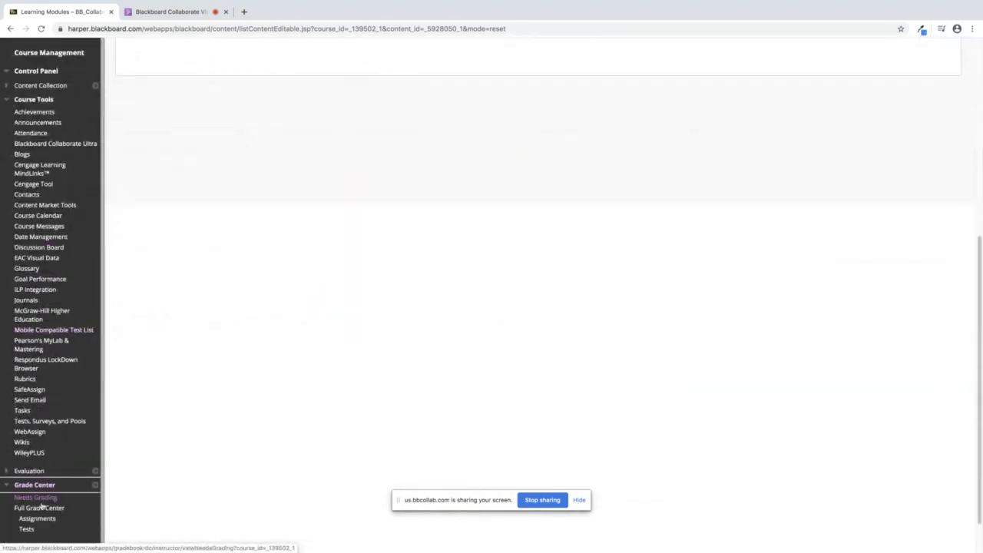
click(38, 507)
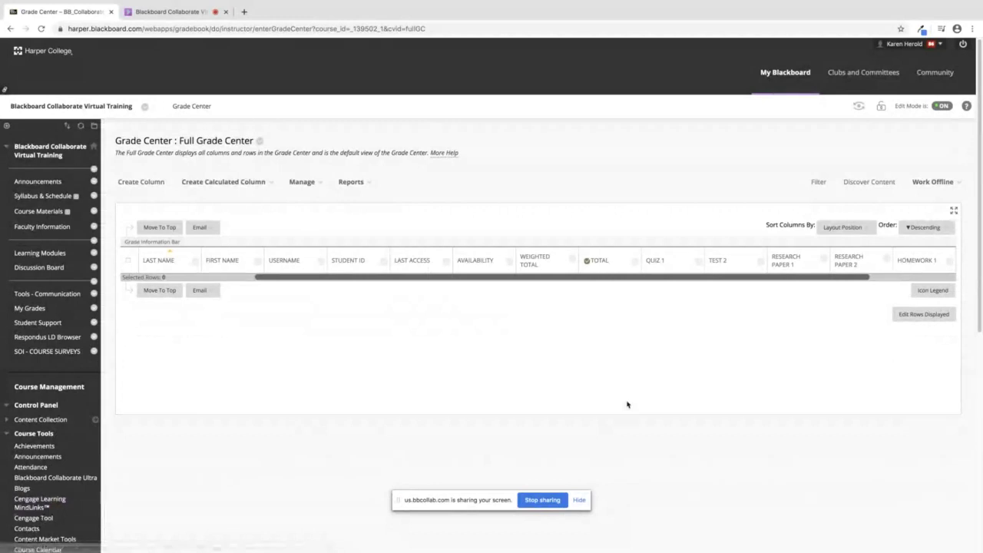
scroll(708, 278, right, 2)
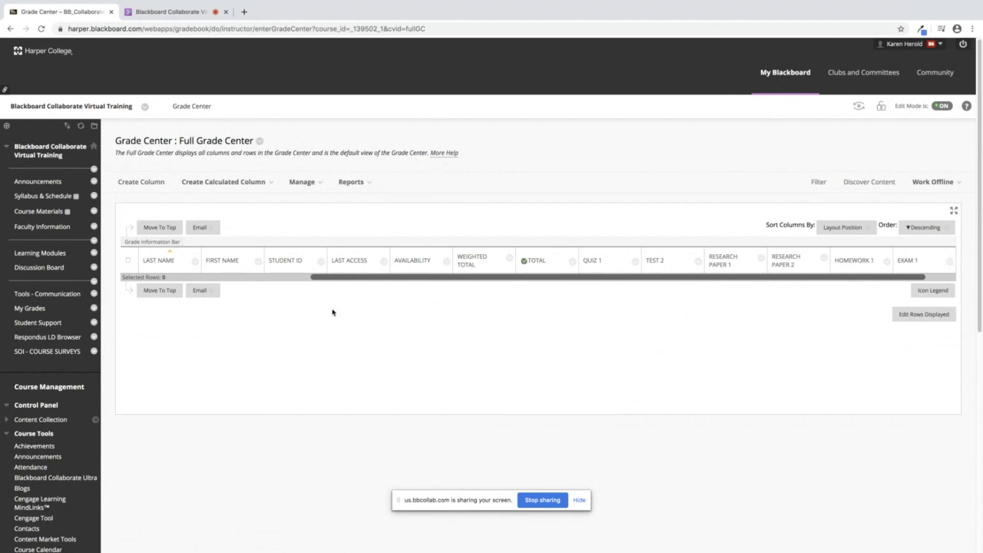
click(37, 255)
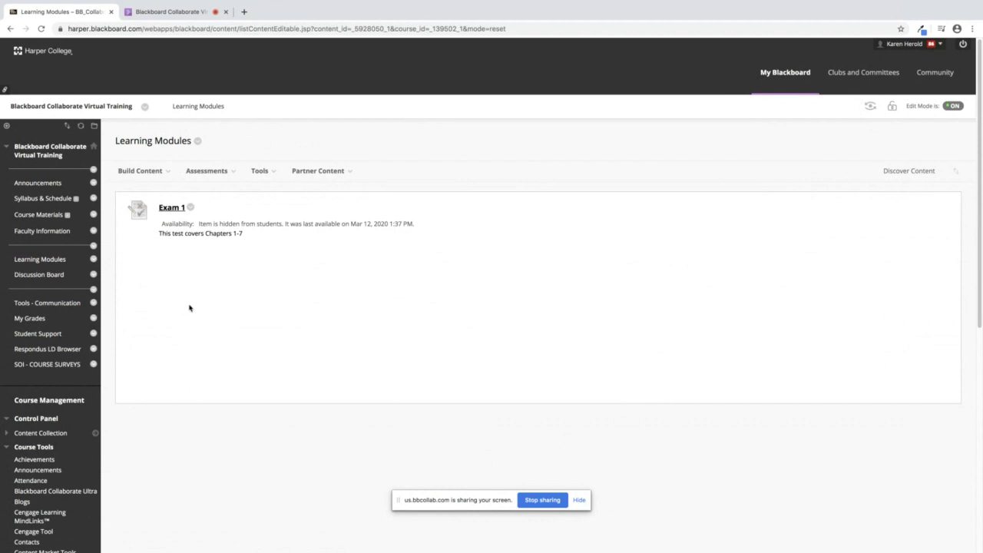
click(160, 12)
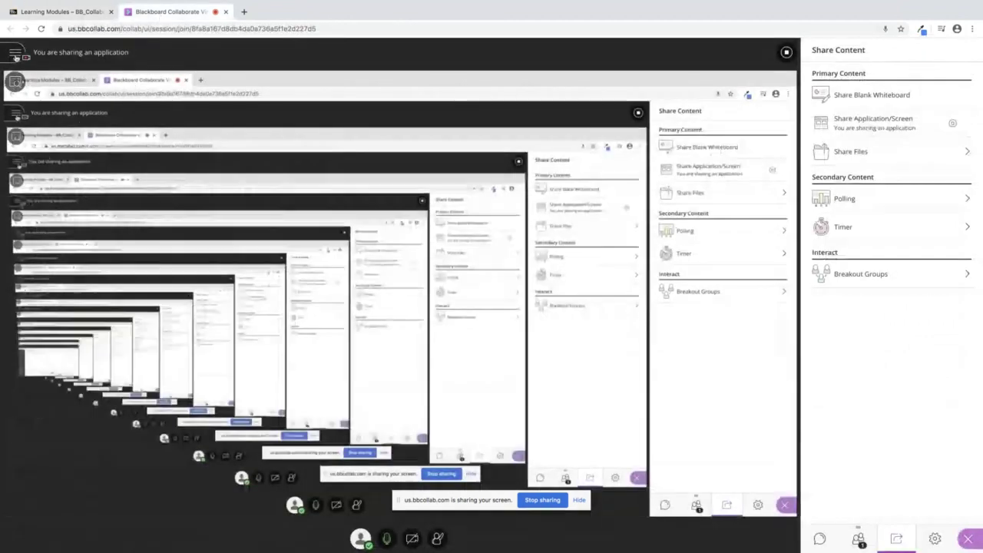